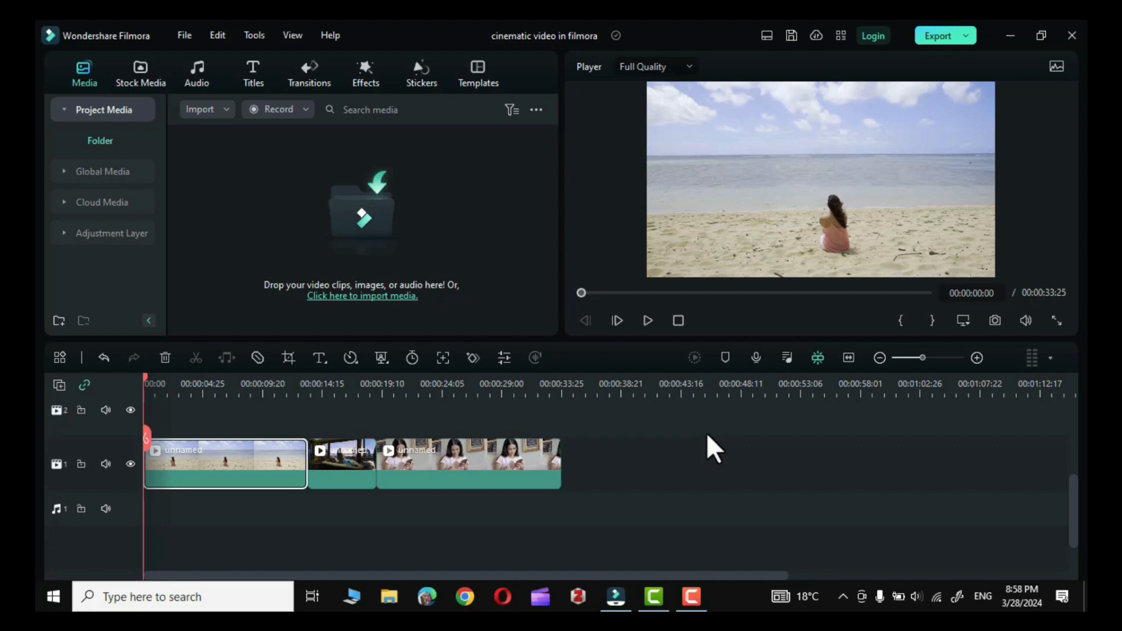
left_click(639, 461)
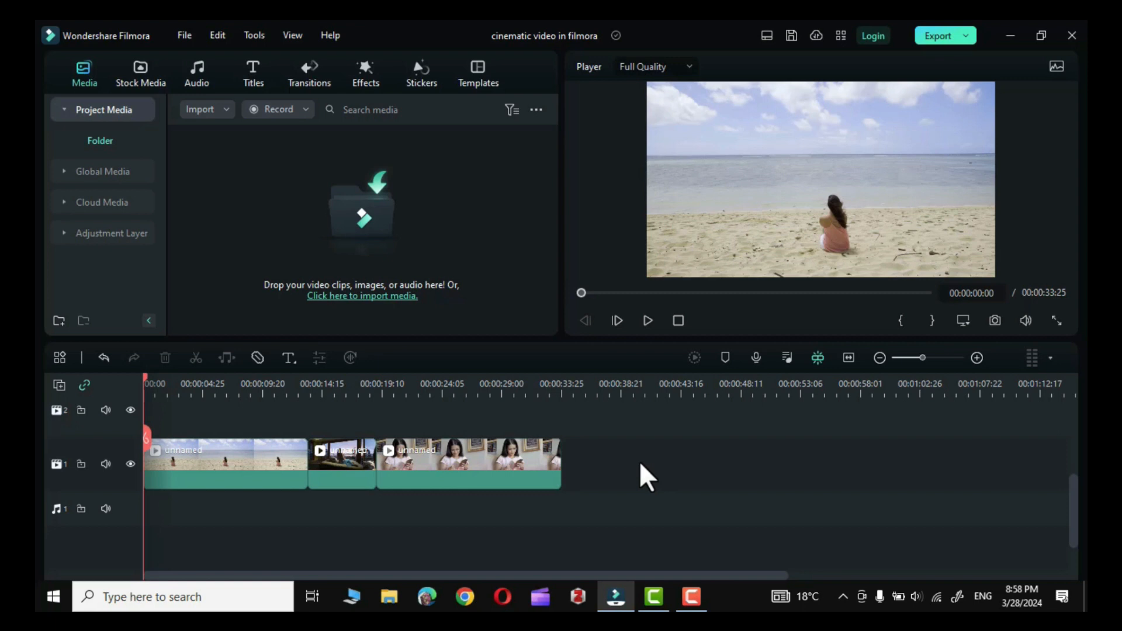
left_click_drag(625, 469, 199, 462)
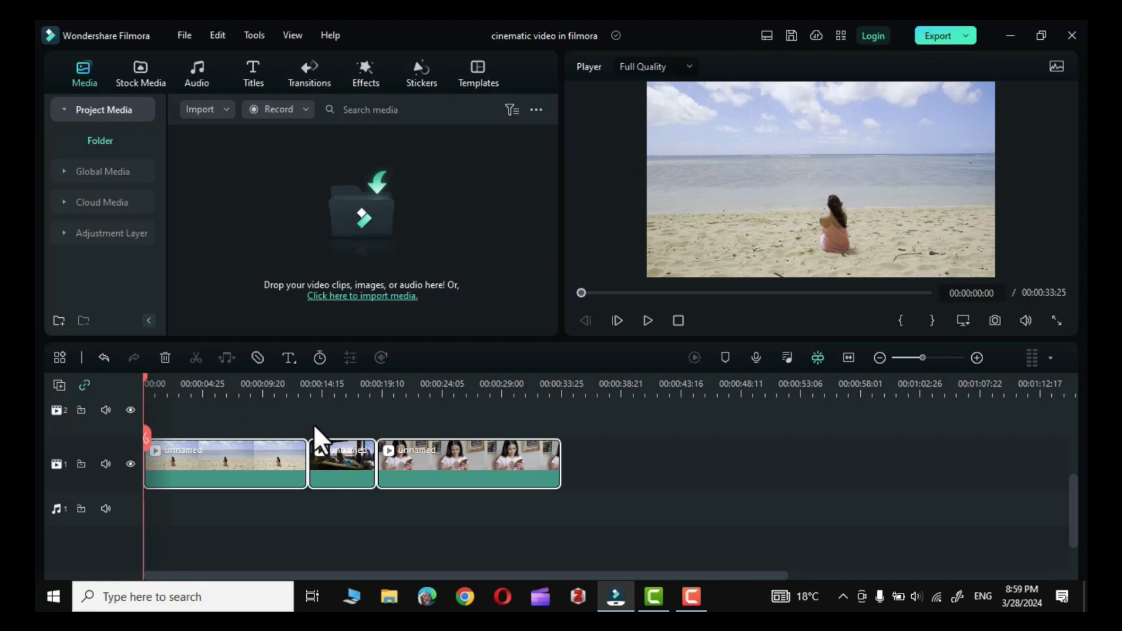
left_click(591, 459)
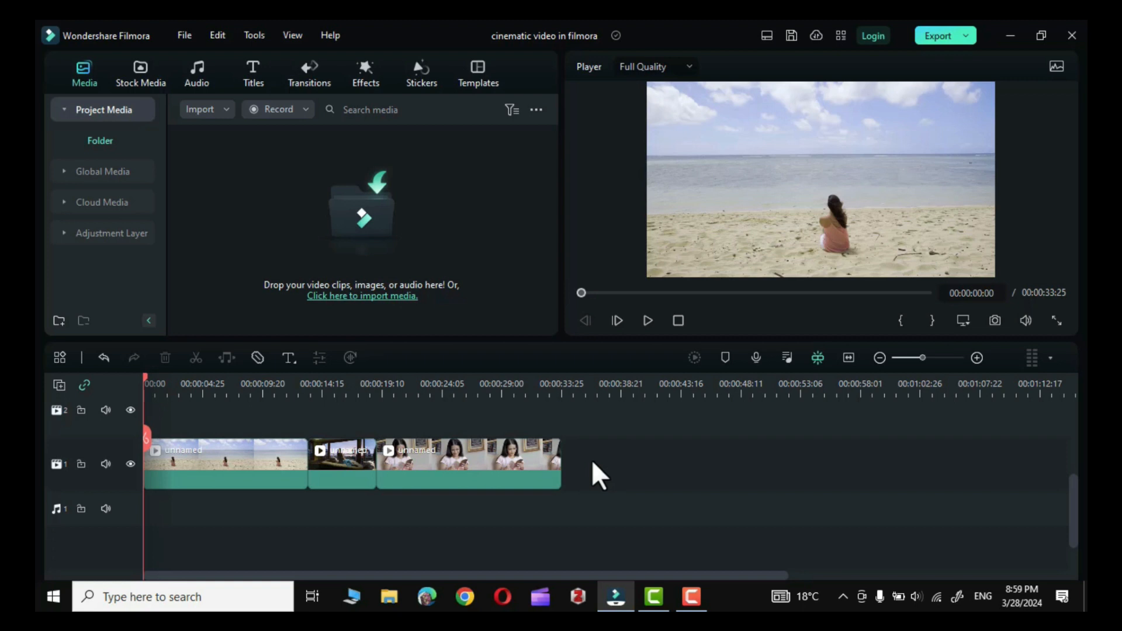
Import the music file dancing-with-style-128348 from the Downloads folder into the project media.
left_click(261, 236)
left_click(318, 160)
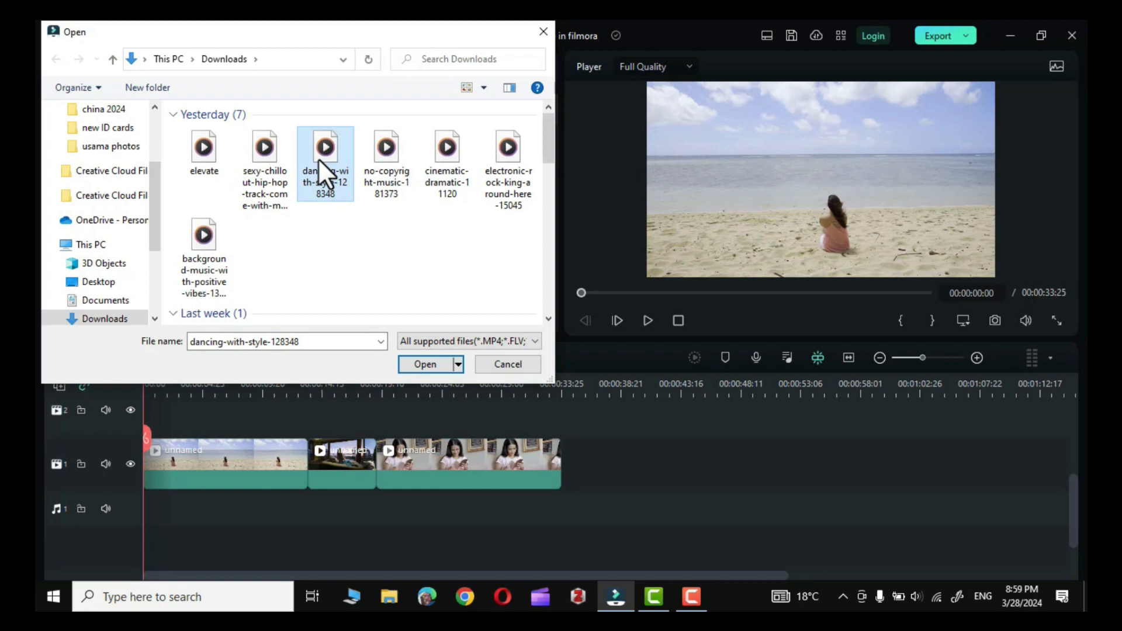
left_click(425, 364)
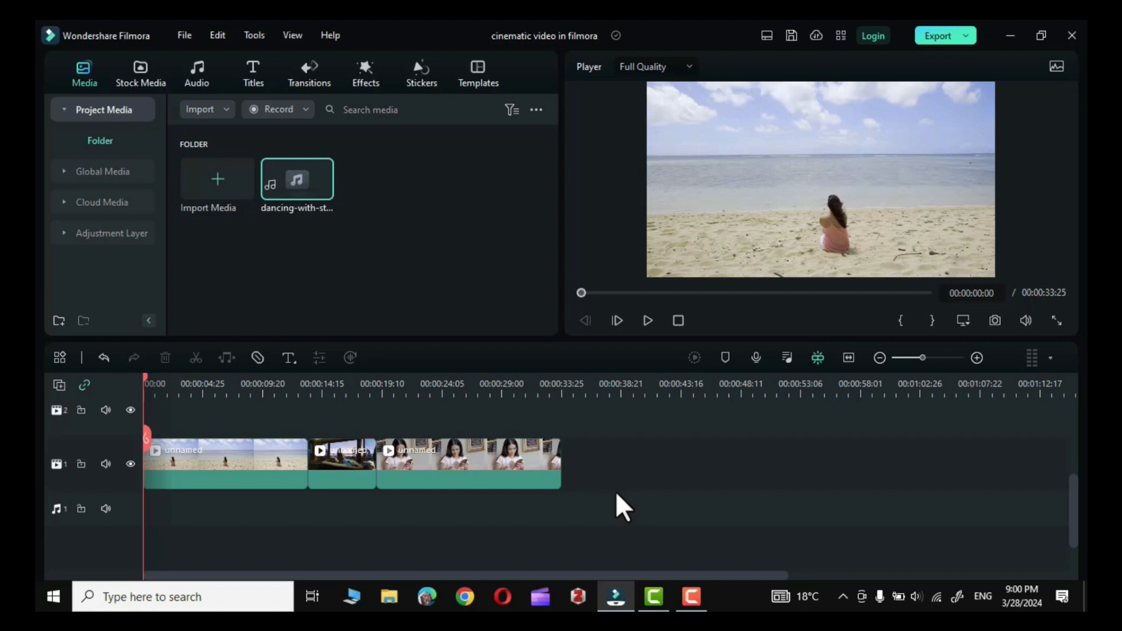
Run Beat Detection on the imported music and place it at the start of audio track 1.
right_click(296, 180)
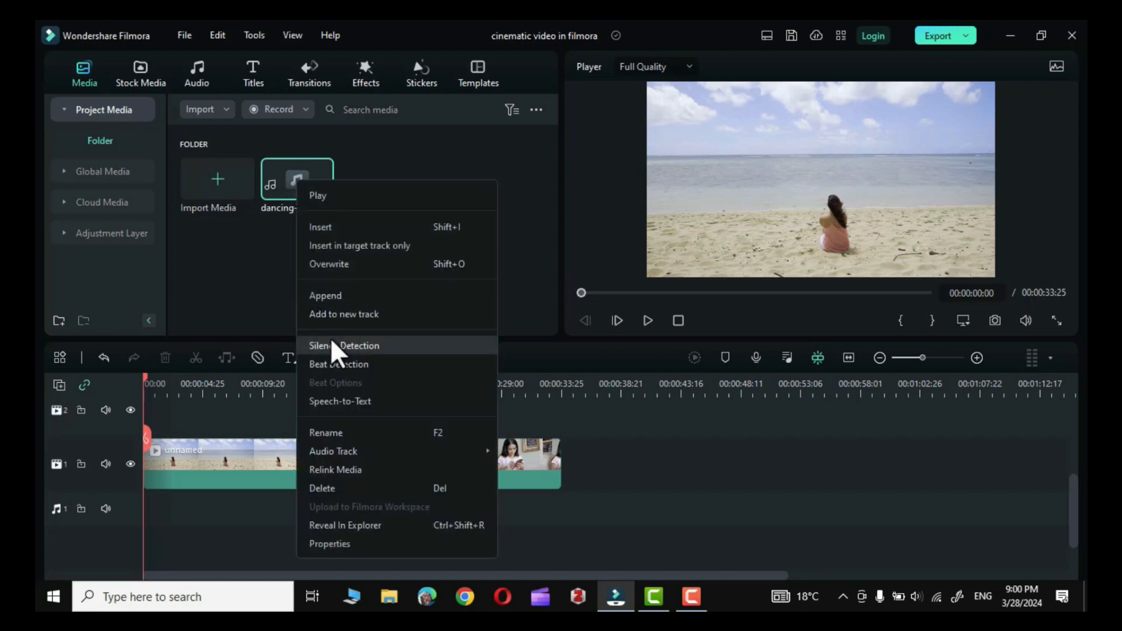
left_click(343, 365)
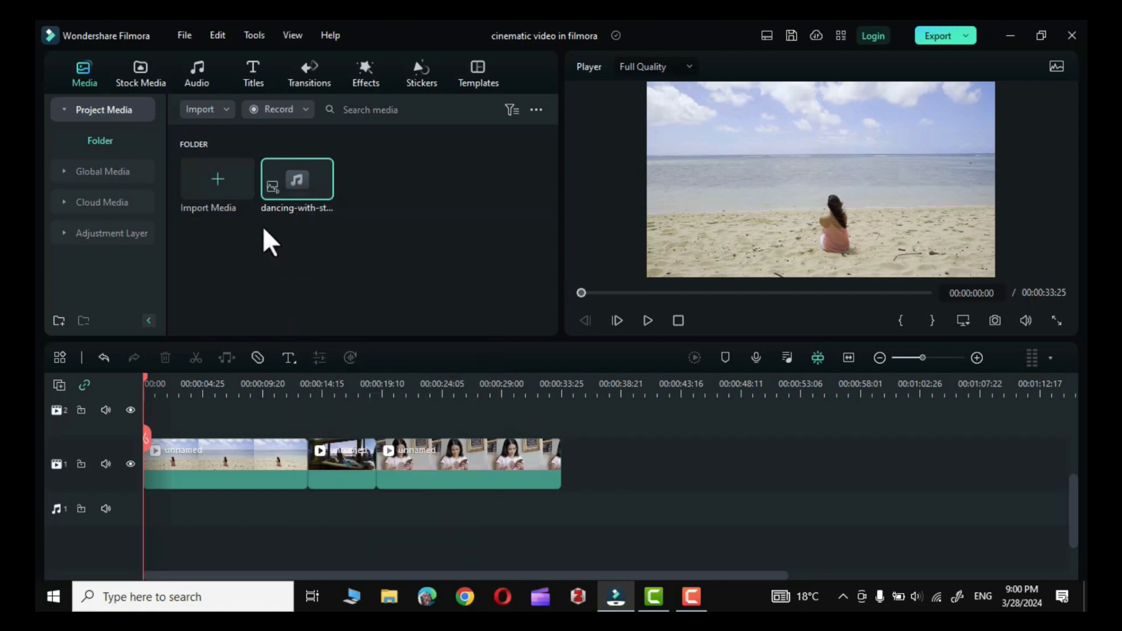
left_click_drag(292, 177, 153, 496)
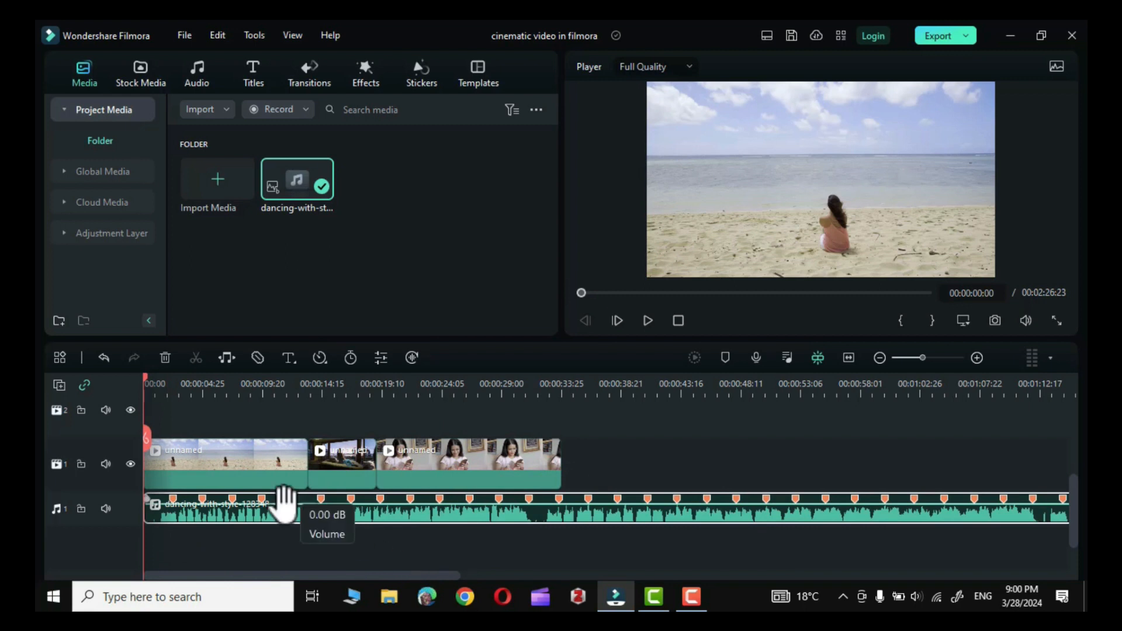
Split the first beach clip at 00:00:01:15, where the music's waveform gets louder.
left_click(977, 357)
left_click(976, 357)
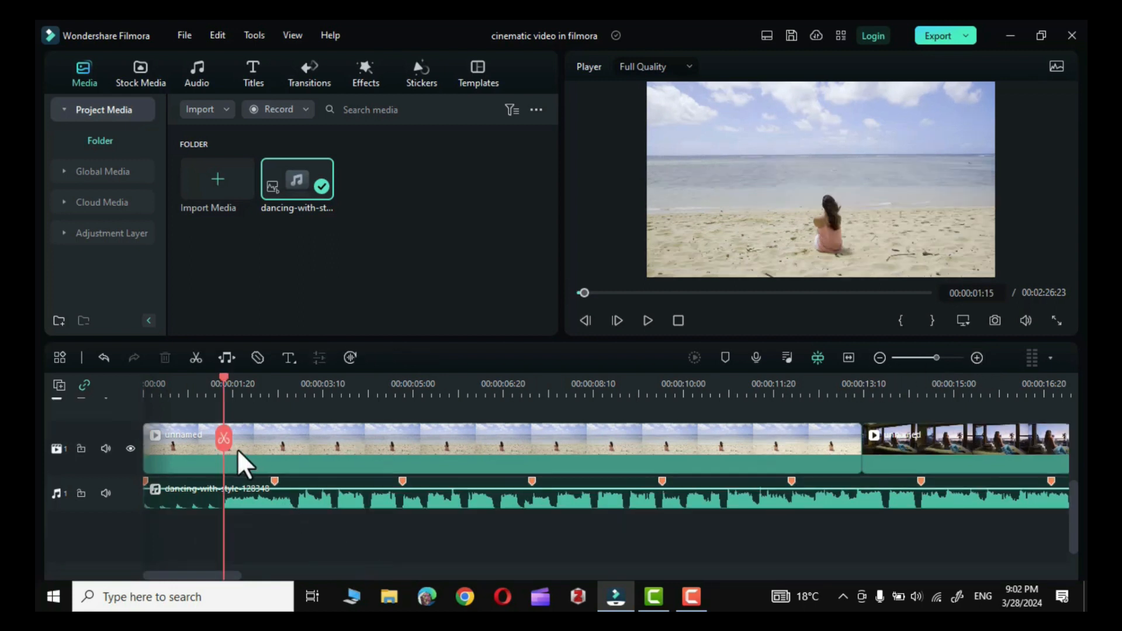
left_click(237, 449)
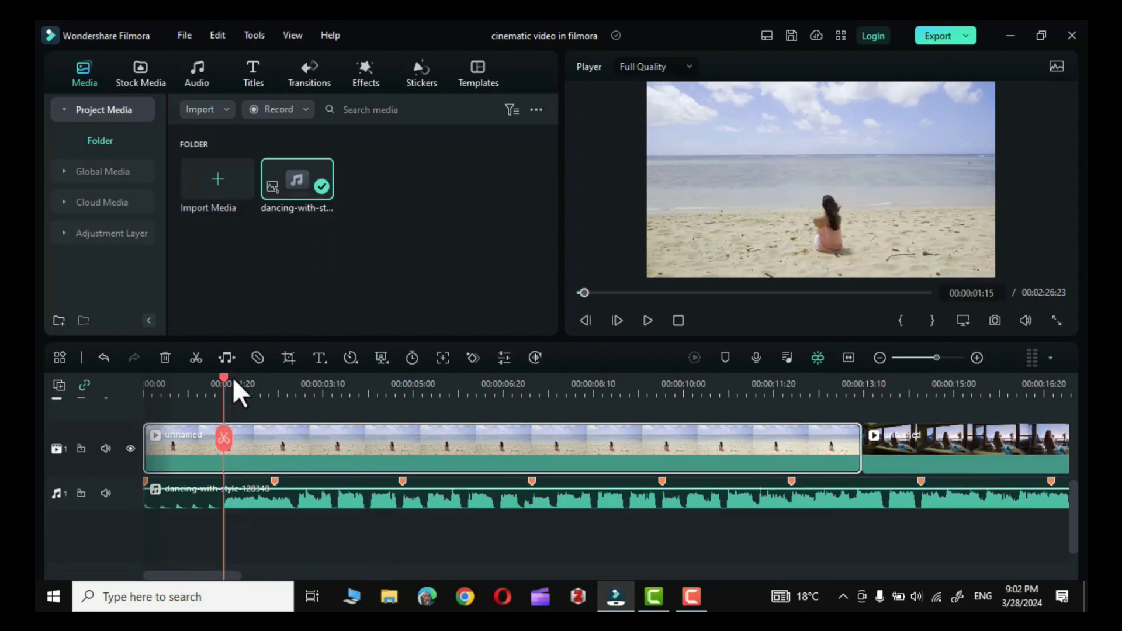
left_click(224, 438)
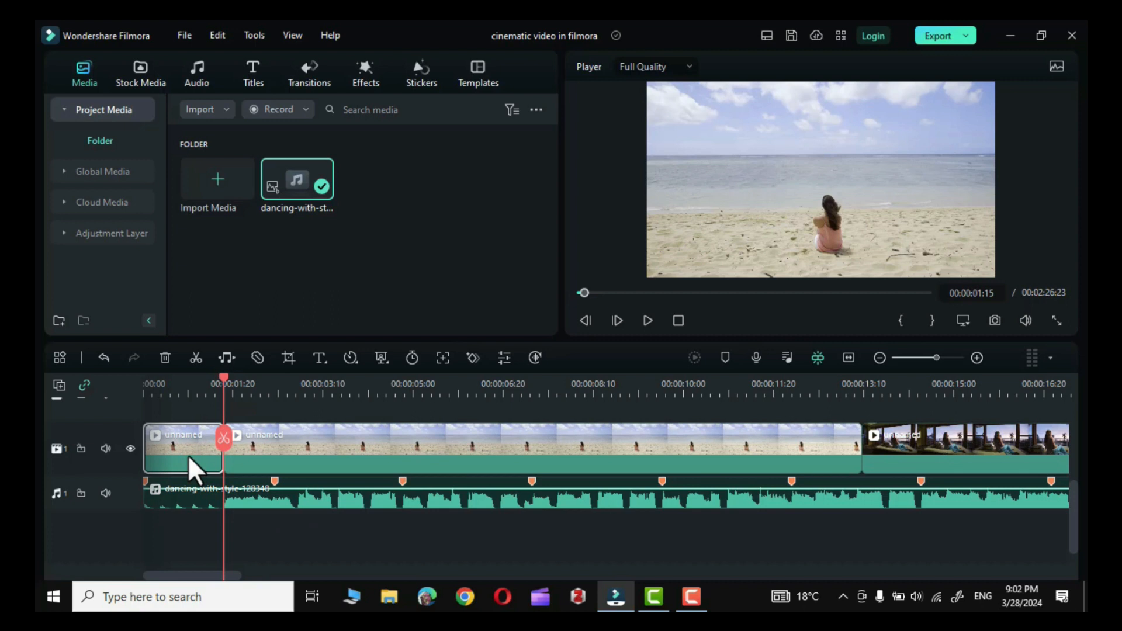
Search the effects for "cinematic", apply Silent Film to the first beach segment and preview it from the start.
left_click(364, 76)
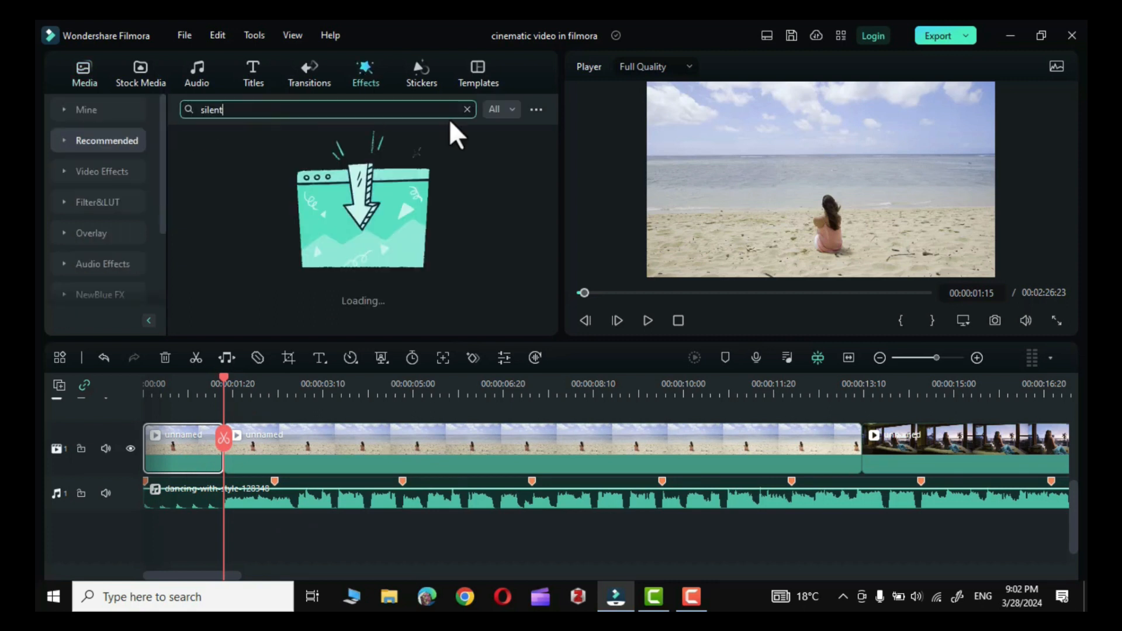
left_click(467, 109)
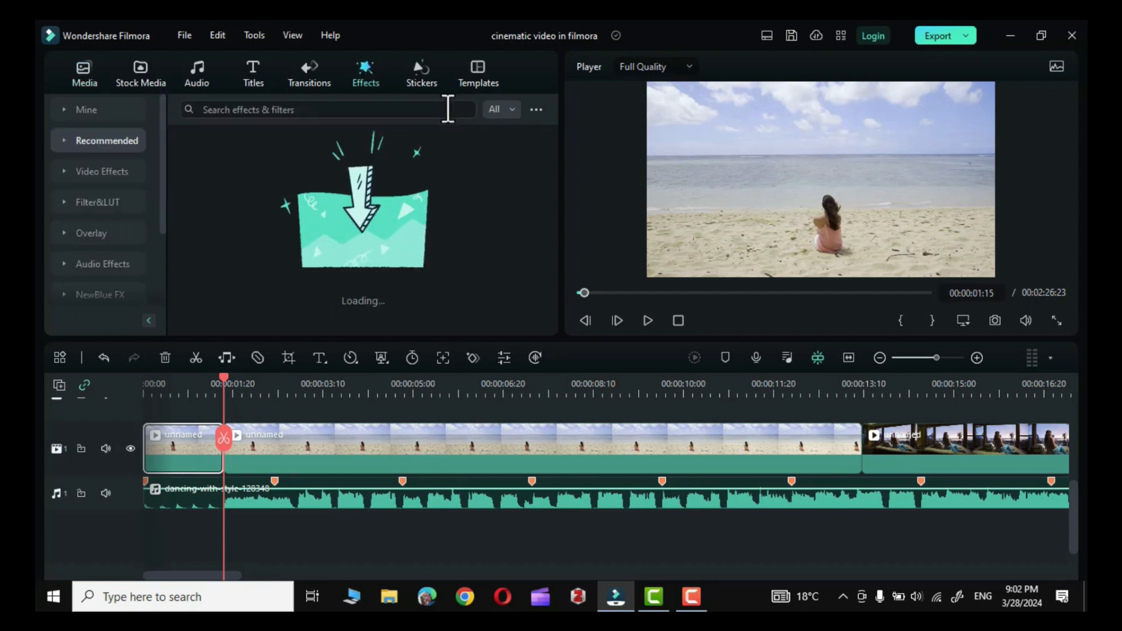
left_click(324, 109)
type("cinematic")
key("Return")
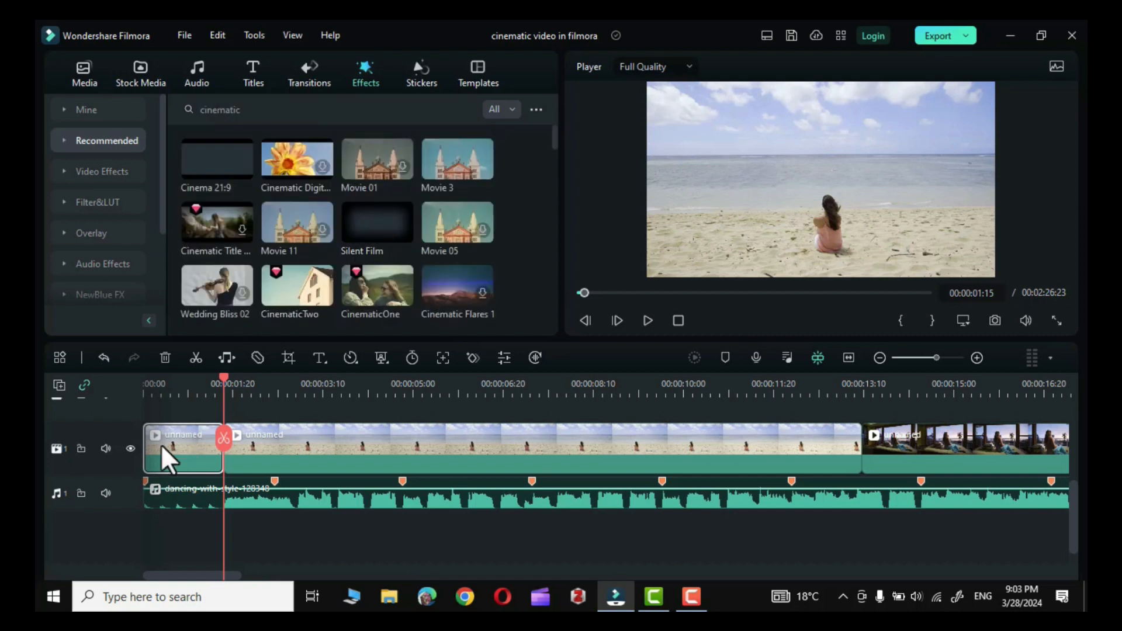
left_click_drag(372, 214, 170, 447)
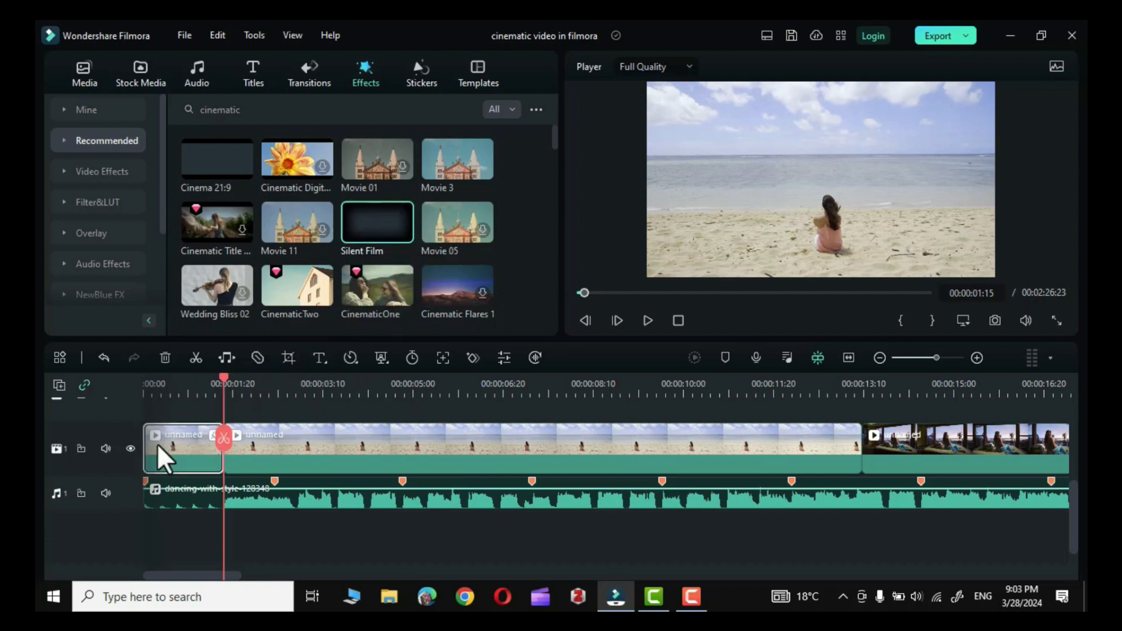
left_click_drag(221, 379, 141, 387)
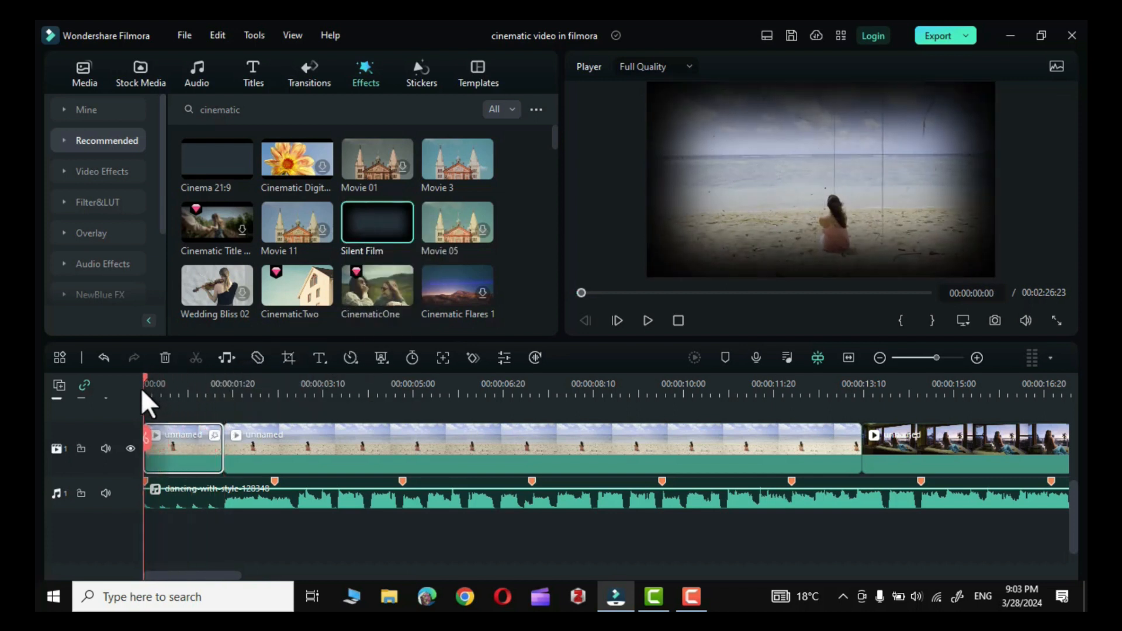
left_click(645, 319)
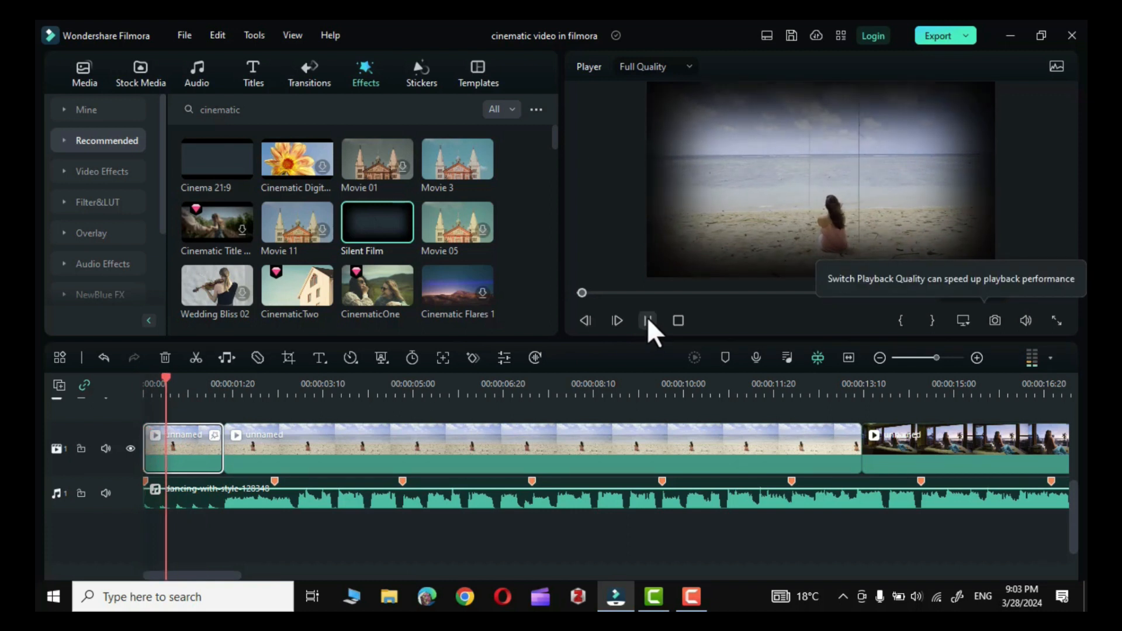
Split the second beach segment at the beat marker at 00:00:02:14 and apply the Movie 3 effect to its short first part.
left_click(278, 390)
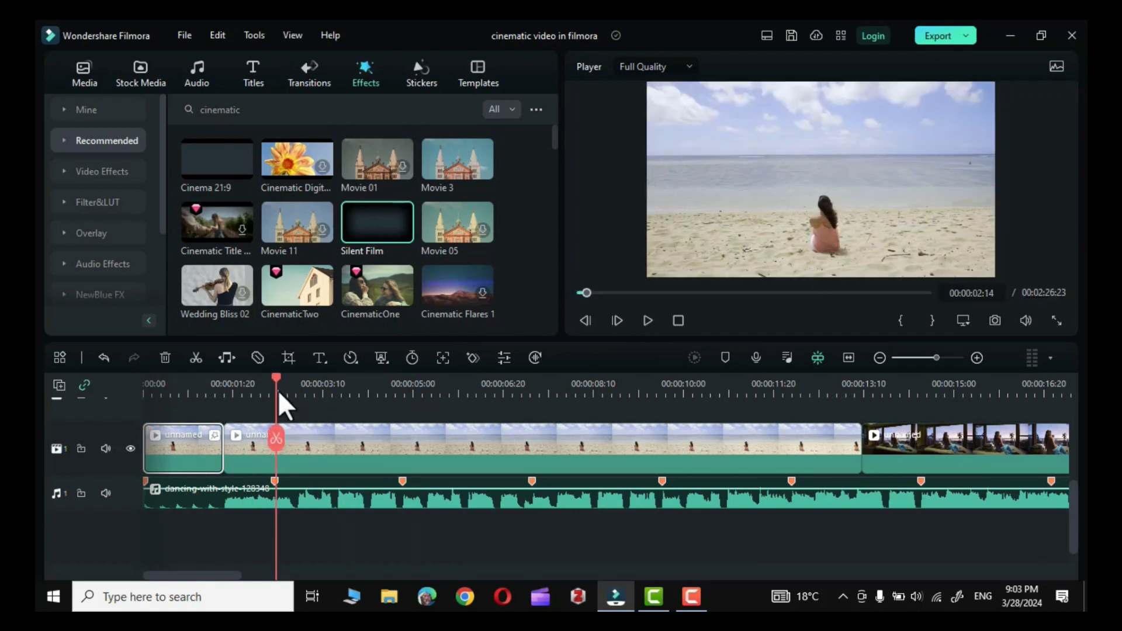
left_click(303, 440)
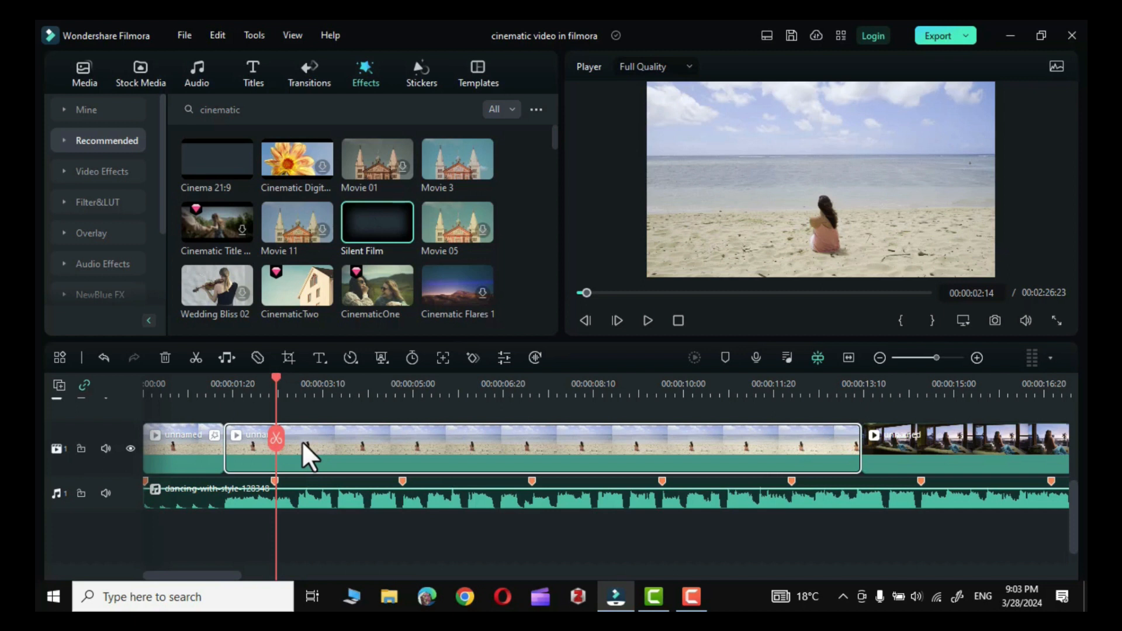
left_click(276, 437)
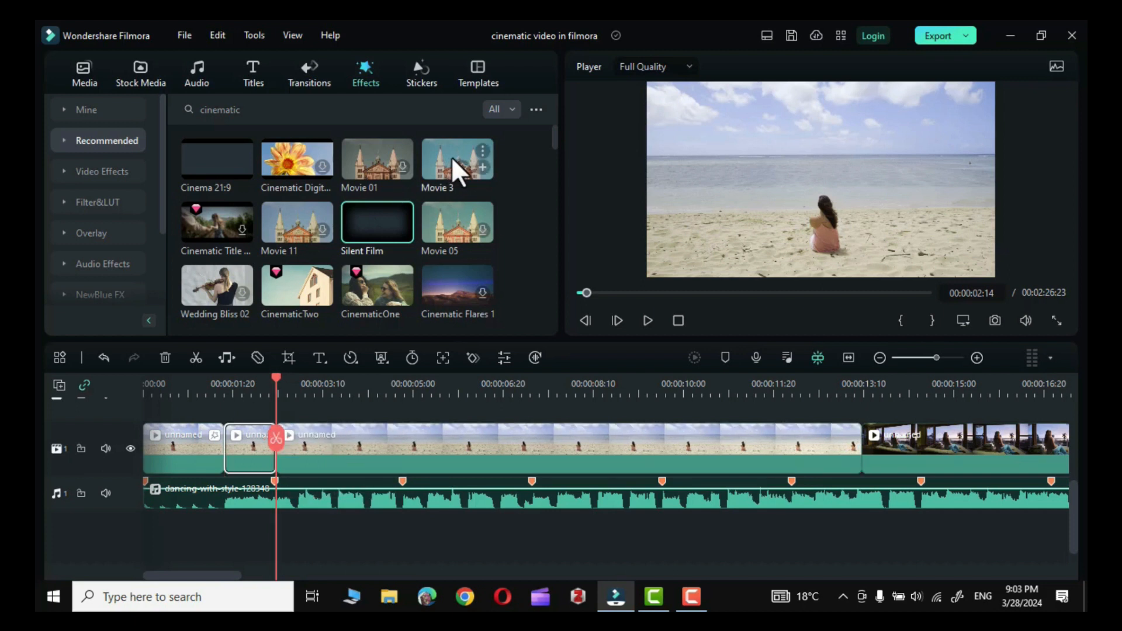
left_click_drag(454, 152, 444, 446)
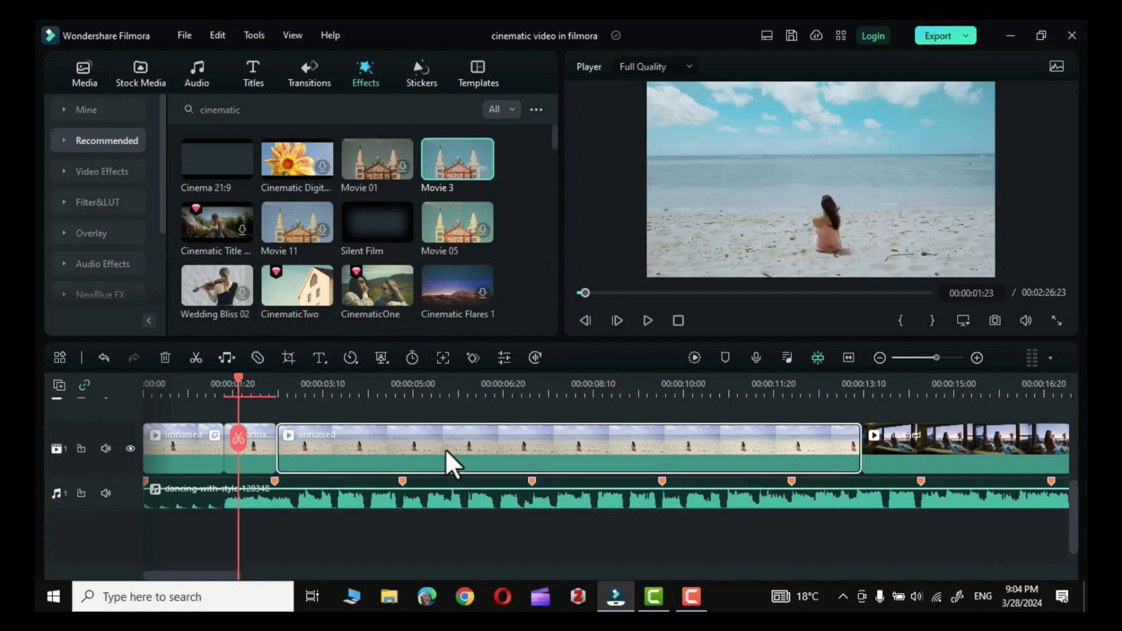
Delete the long remaining beach segment after the second split and preview the following clip.
key("Delete")
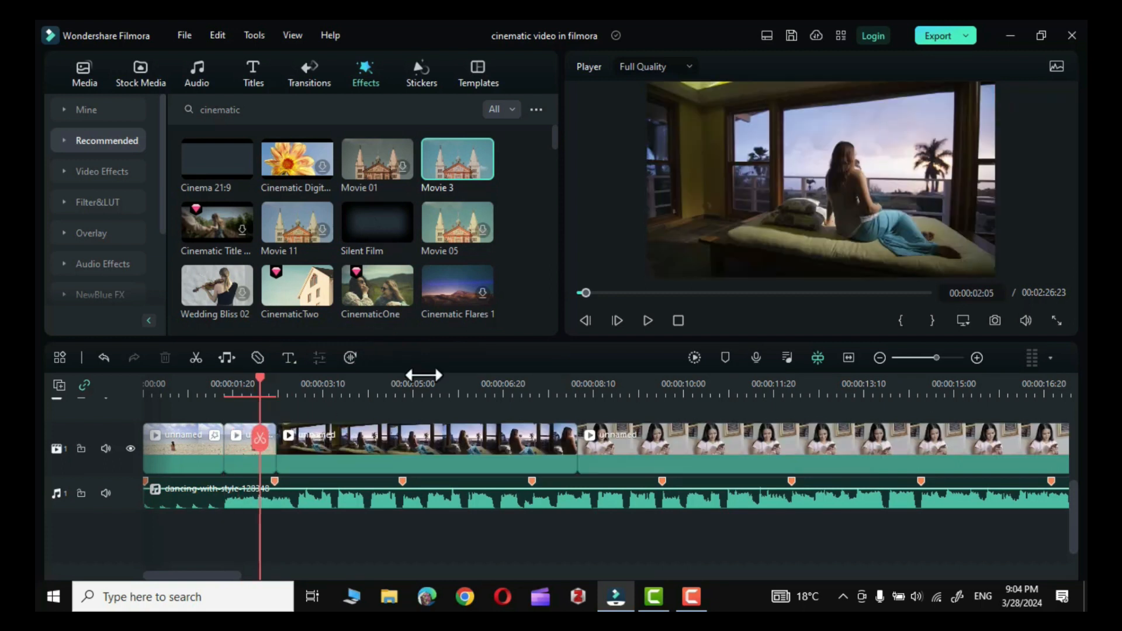
left_click(646, 319)
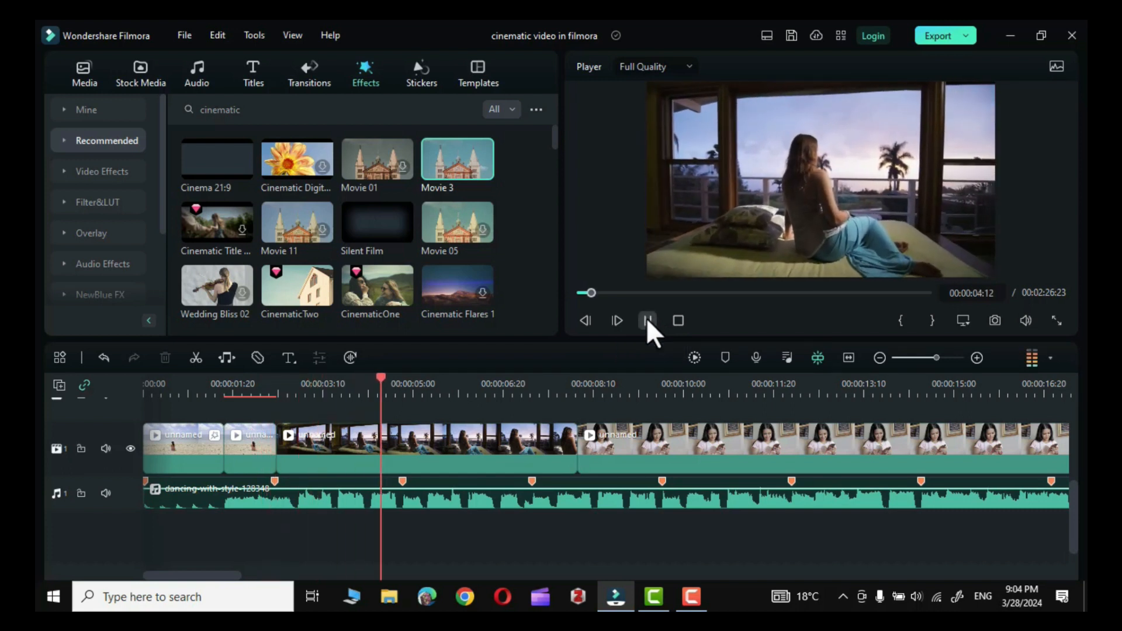
left_click(646, 318)
Split the window-view clip at the beat marker at 00:00:04:24 and delete its second part.
mouse_move(401, 381)
left_mouse_down()
mouse_move(428, 382)
mouse_move(404, 387)
left_mouse_up()
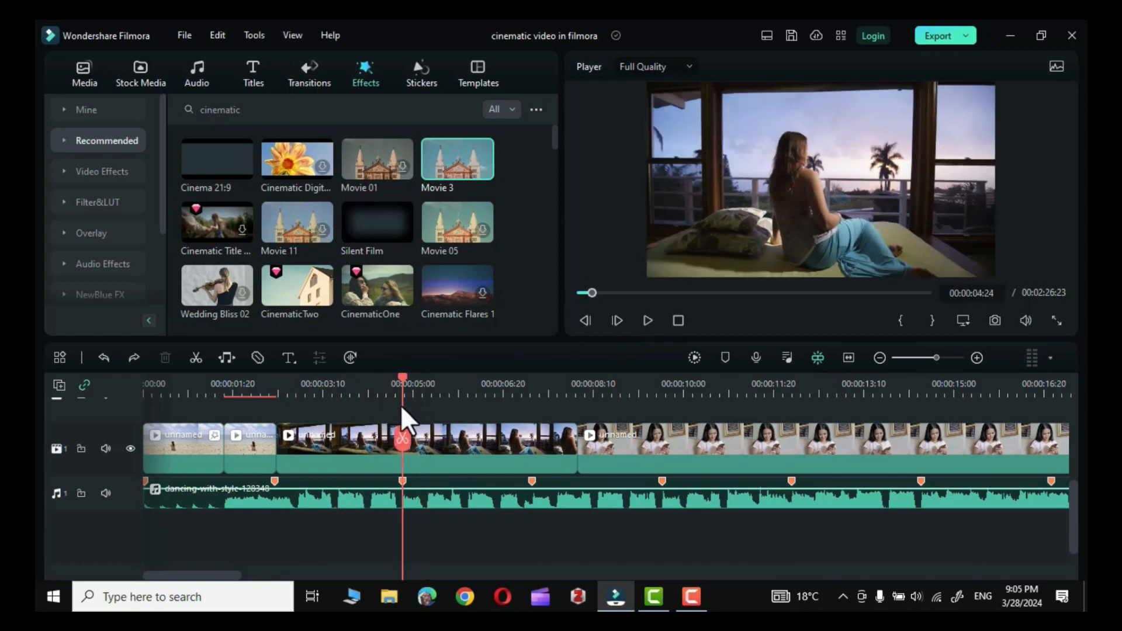
left_click(405, 436)
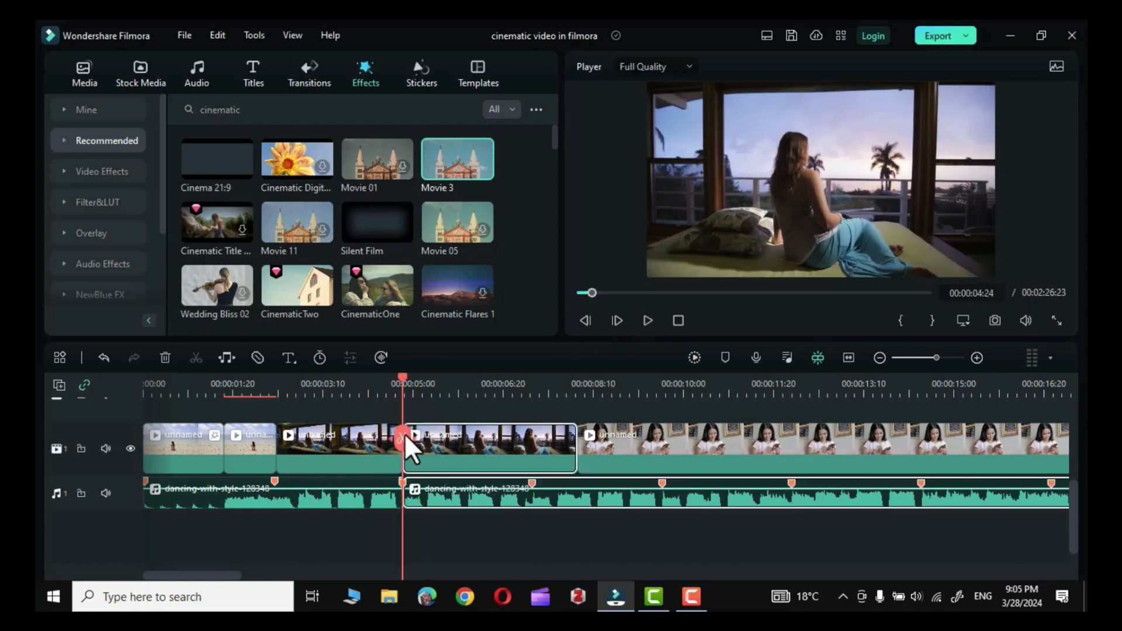
left_click(479, 446)
key("Delete")
Split the reading-woman clip at the beat marker at 00:00:07:06, delete its remainder and return the playhead to the start.
mouse_move(529, 377)
left_mouse_down()
mouse_move(514, 376)
mouse_move(532, 377)
left_mouse_up()
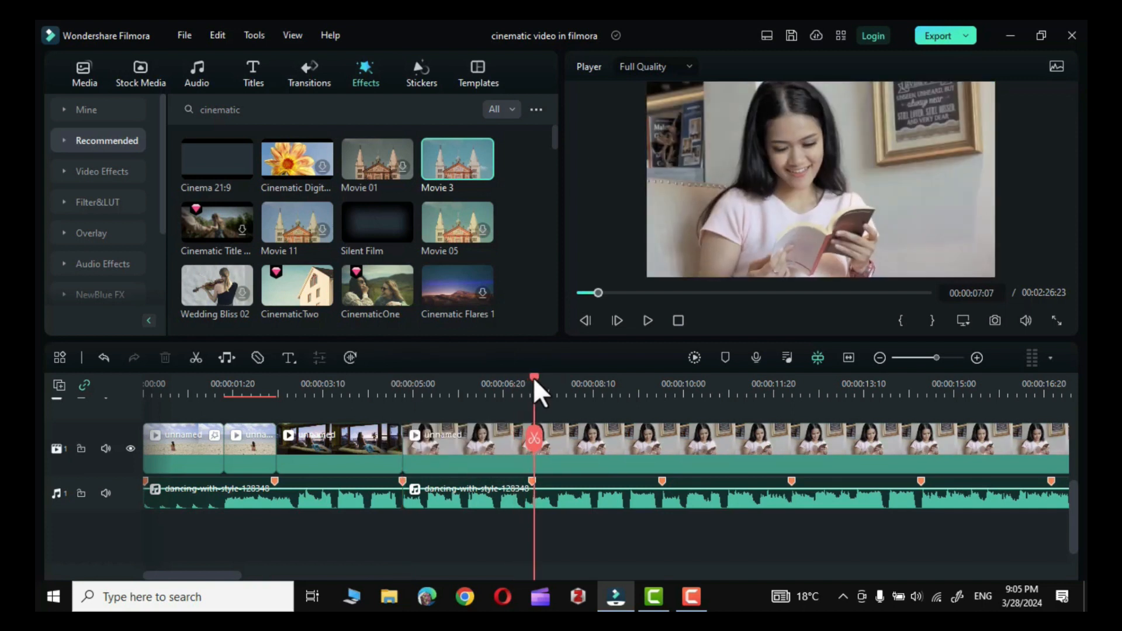
left_click(533, 442)
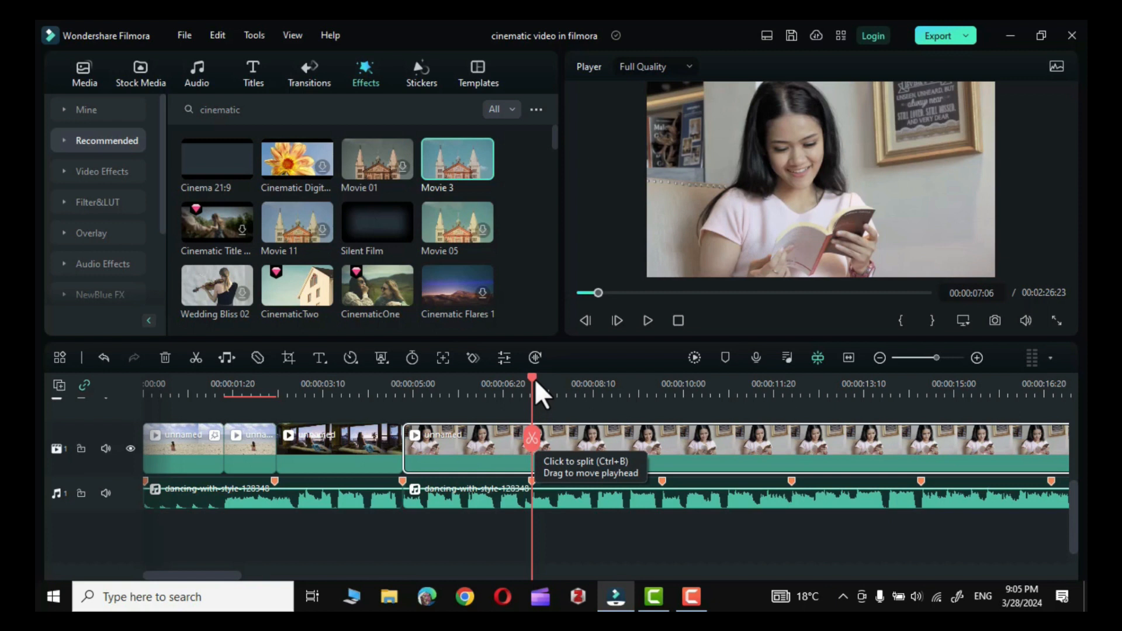
left_click(530, 436)
key("Delete")
left_click_drag(532, 379, 131, 390)
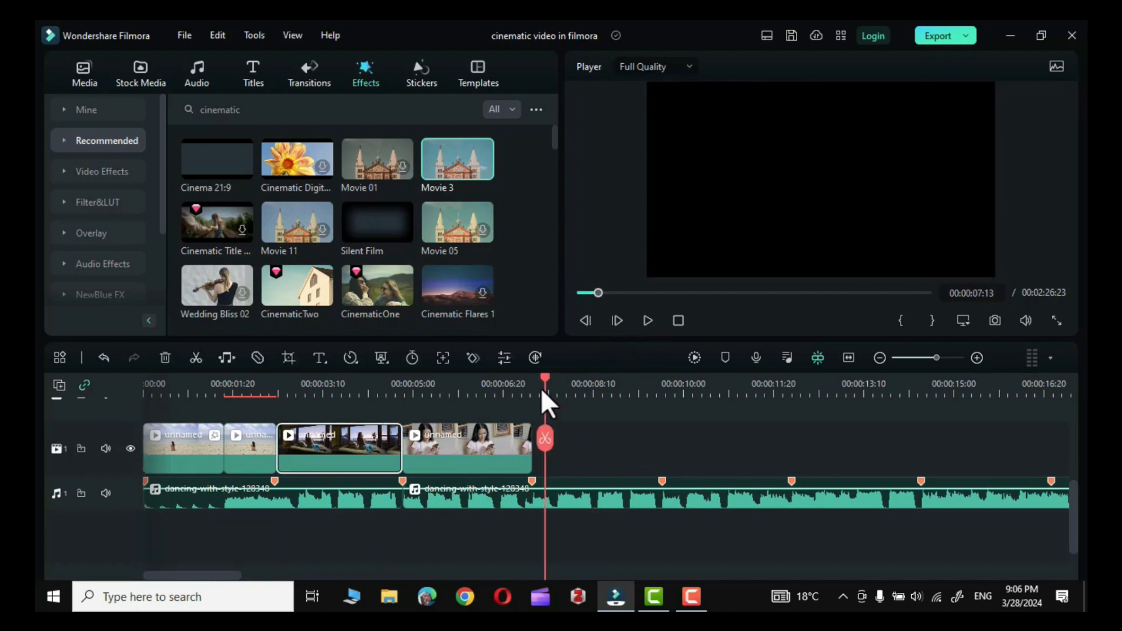
Copy the trimmed window-view clip and paste it at 00:00:07:06, right after the reading-woman clip.
left_click_drag(543, 388, 531, 393)
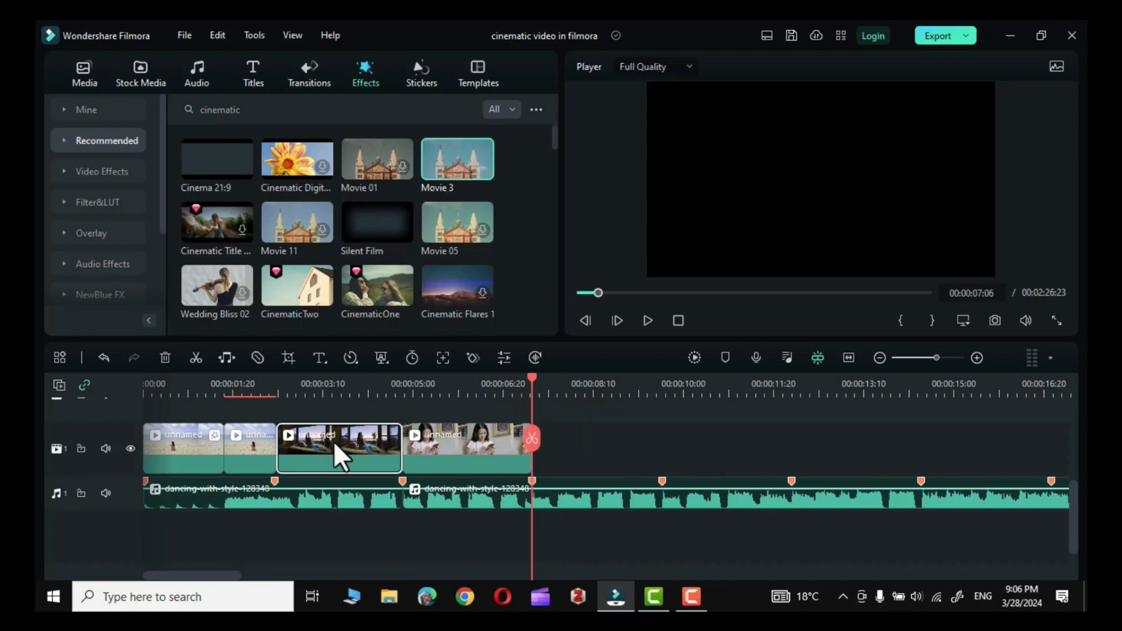
right_click(333, 440)
left_click(335, 440)
left_click(533, 377)
key("ctrl+v")
Copy the trimmed reading-woman clip and paste it at 00:00:09:17, after the duplicated window-view clip.
left_click(455, 443)
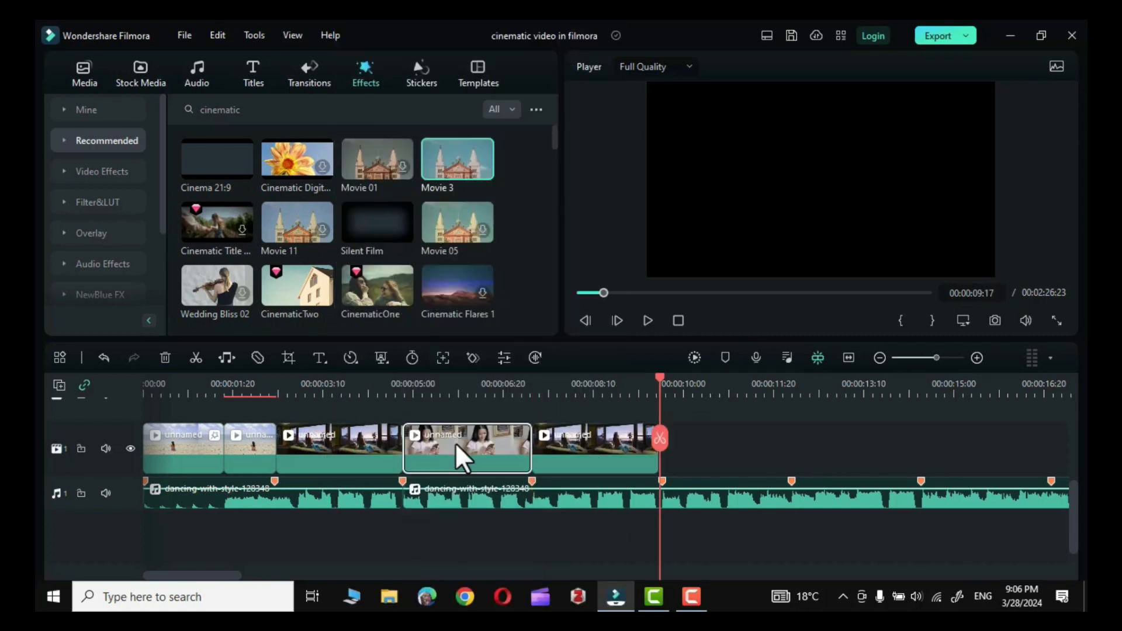
right_click(455, 442)
left_click(515, 136)
right_click(678, 442)
left_click(708, 154)
Apply the Cinematic Flares 6 effect to the first reading-woman clip.
scroll(556, 142, "down", 3)
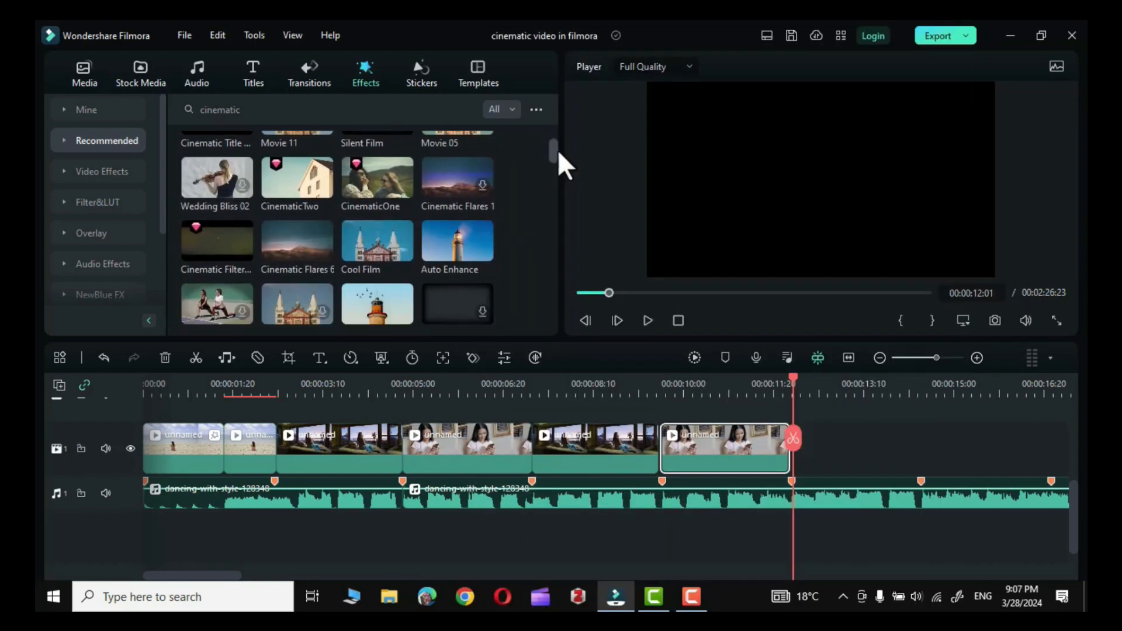
left_click_drag(282, 241, 401, 410)
left_click_drag(401, 410, 429, 447)
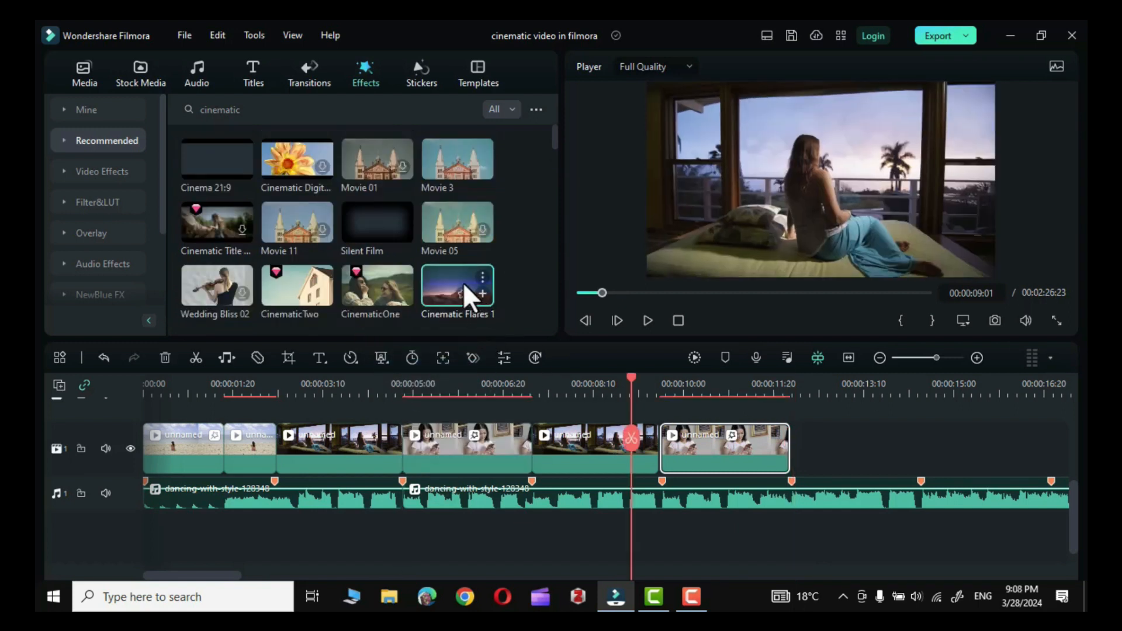
Apply the Cinematic Flares 1 effect to the second reading-woman clip and preview it.
left_click_drag(446, 276, 689, 454)
left_click(647, 320)
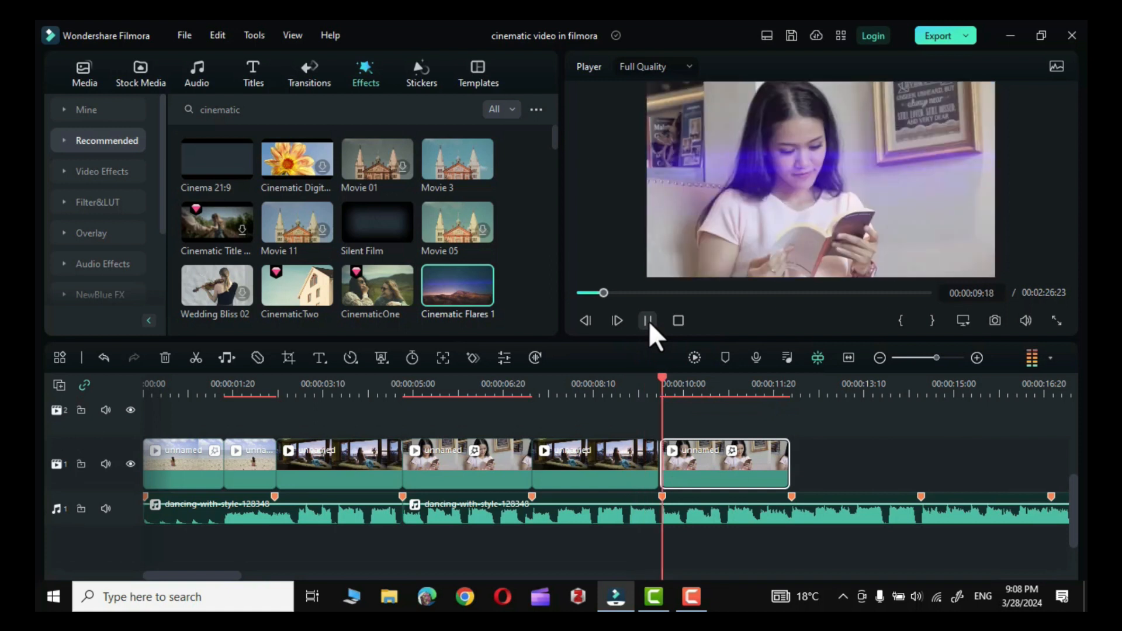
left_click(649, 320)
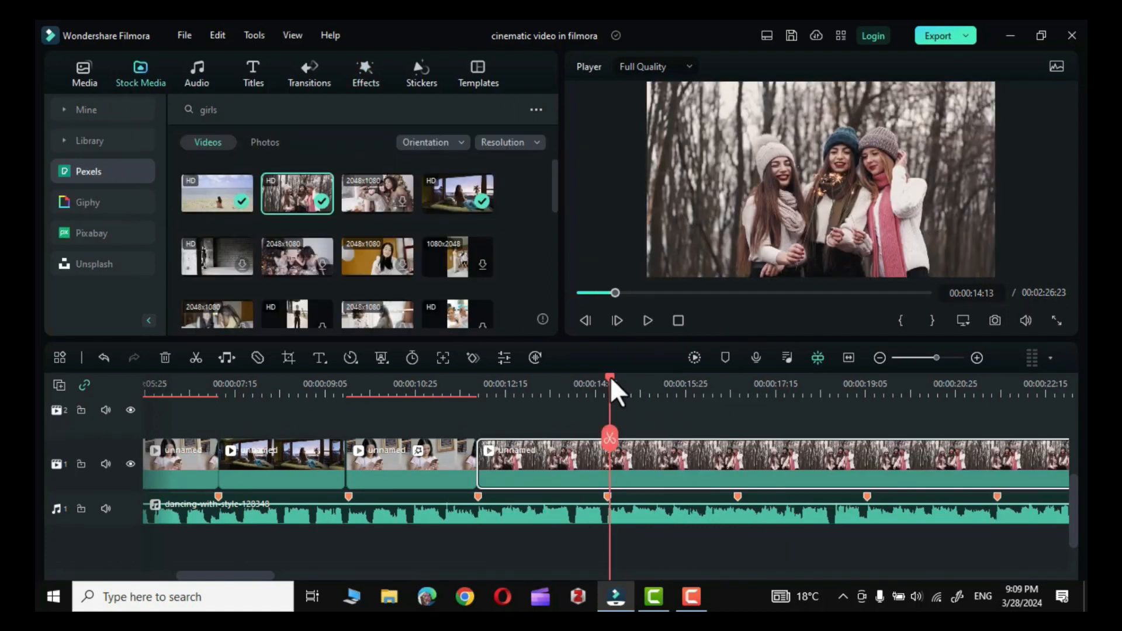
Add the Pexels stock video of the group of girls after the last clip and trim its end to the next beat marker.
left_click_drag(610, 382, 484, 386)
left_click_drag(619, 409, 809, 465)
key("ctrl+b")
key("Delete")
Add the Pexels stock video of the woman against the orange wall after the group-of-girls clip, split it at 00:00:16:19 and delete the remainder.
left_click(377, 258)
left_click_drag(377, 257, 626, 430)
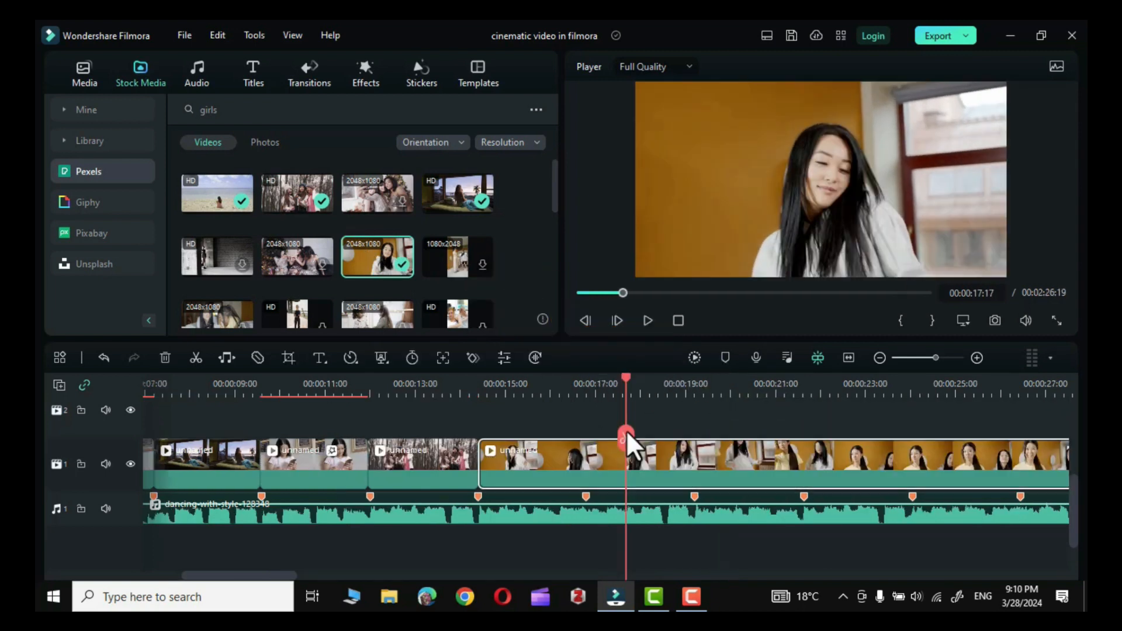
left_click(585, 434)
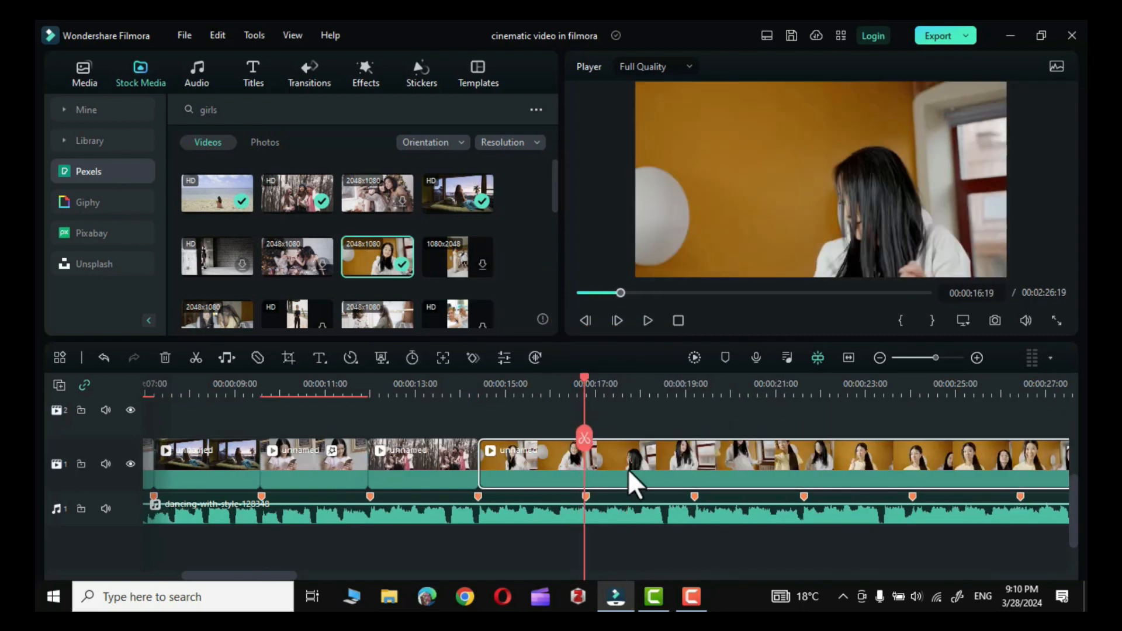
left_click(584, 436)
left_click(668, 453)
key("Delete")
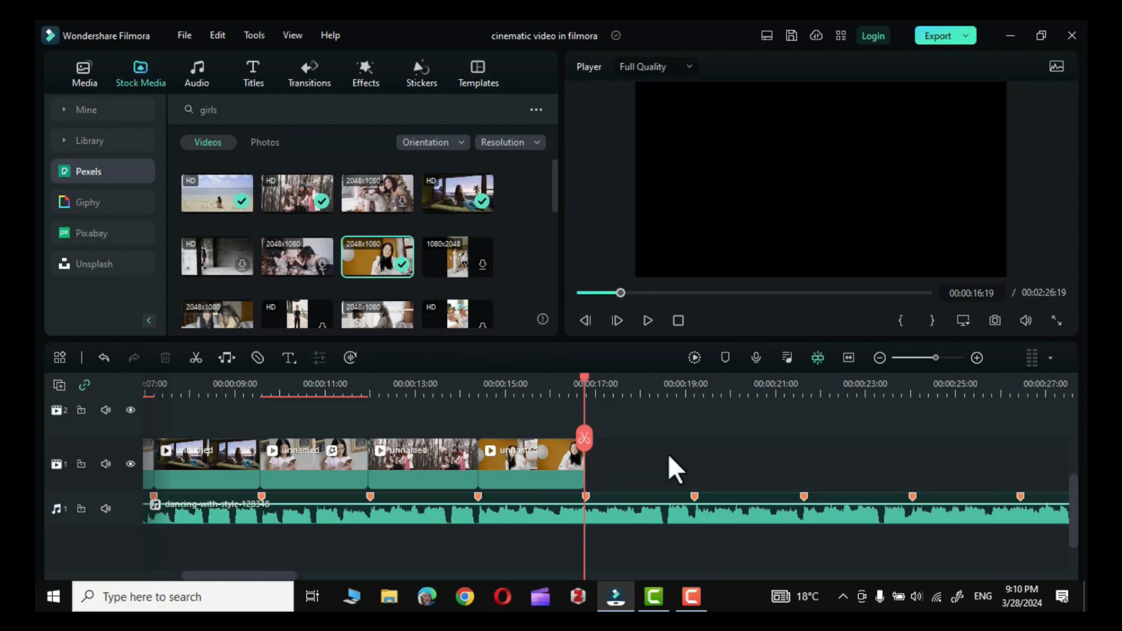
Play the edited sequence from the beginning to review the cuts, then place the playhead just past the last clip.
key("Home")
left_click(646, 320)
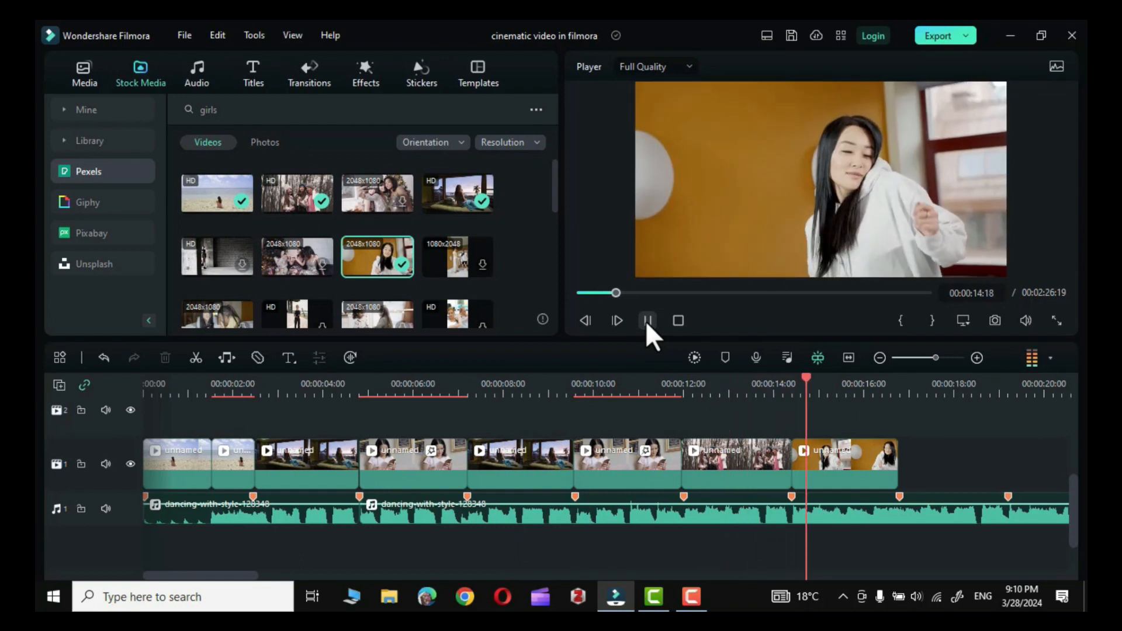
left_click(647, 320)
left_click(903, 390)
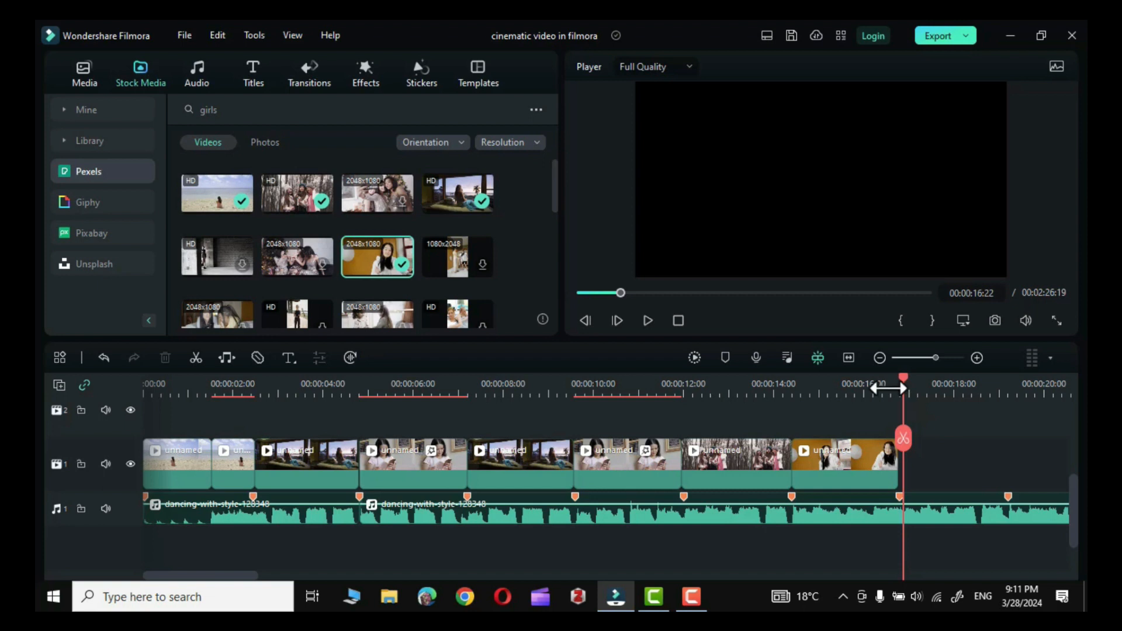
Search the effects library for "cinematic" and browse the matching effects.
left_click(370, 73)
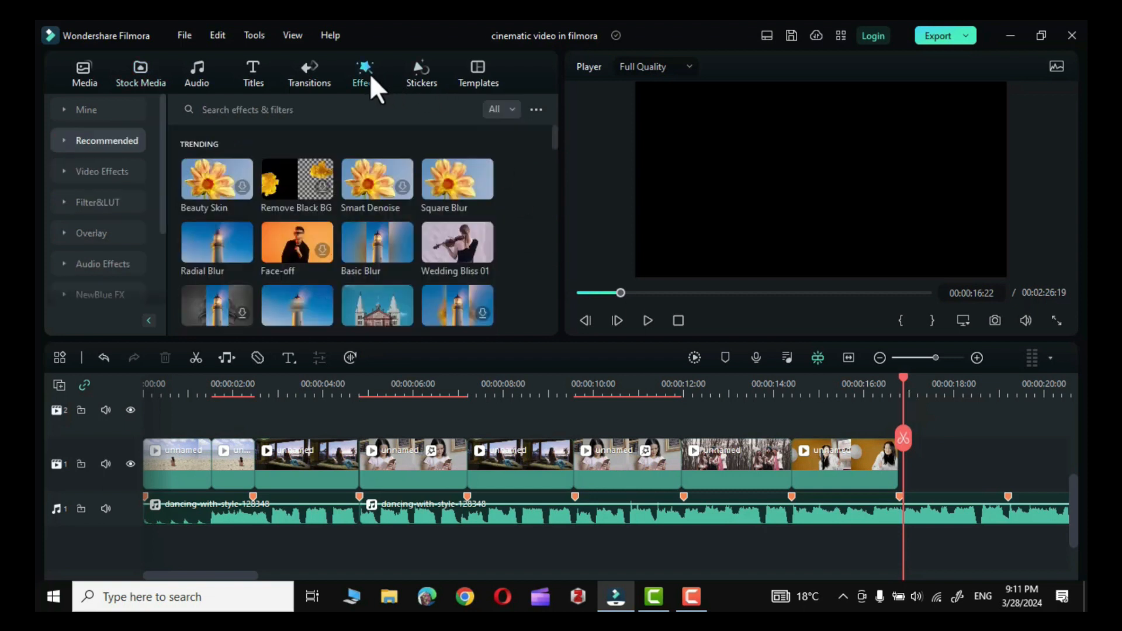
left_click(314, 111)
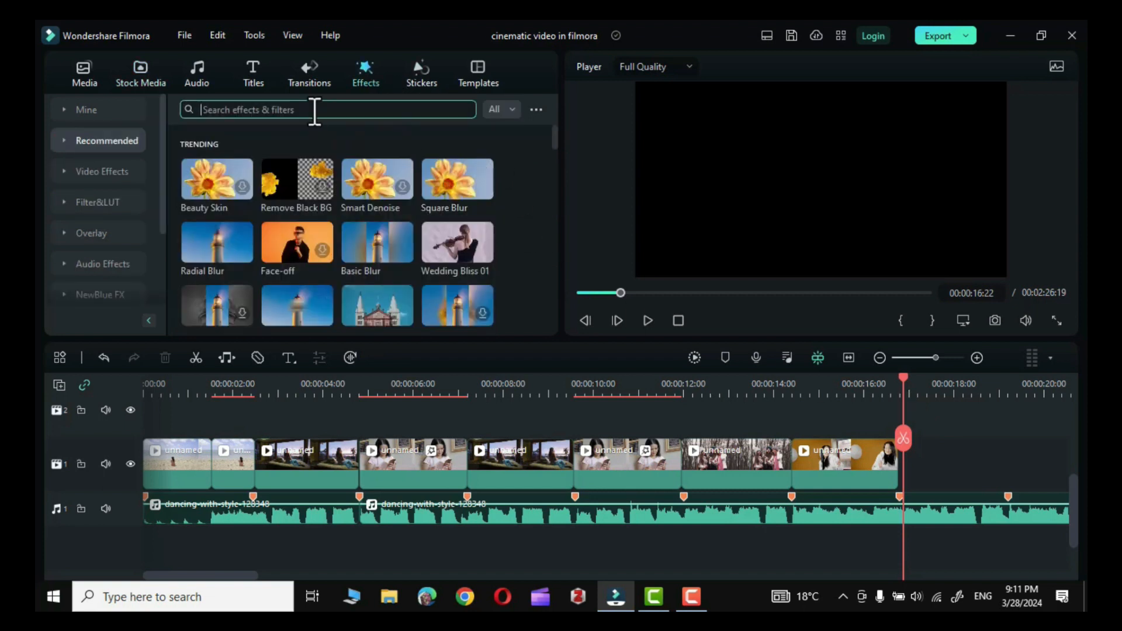
type("cinematic")
key("Return")
left_click_drag(555, 144, 557, 174)
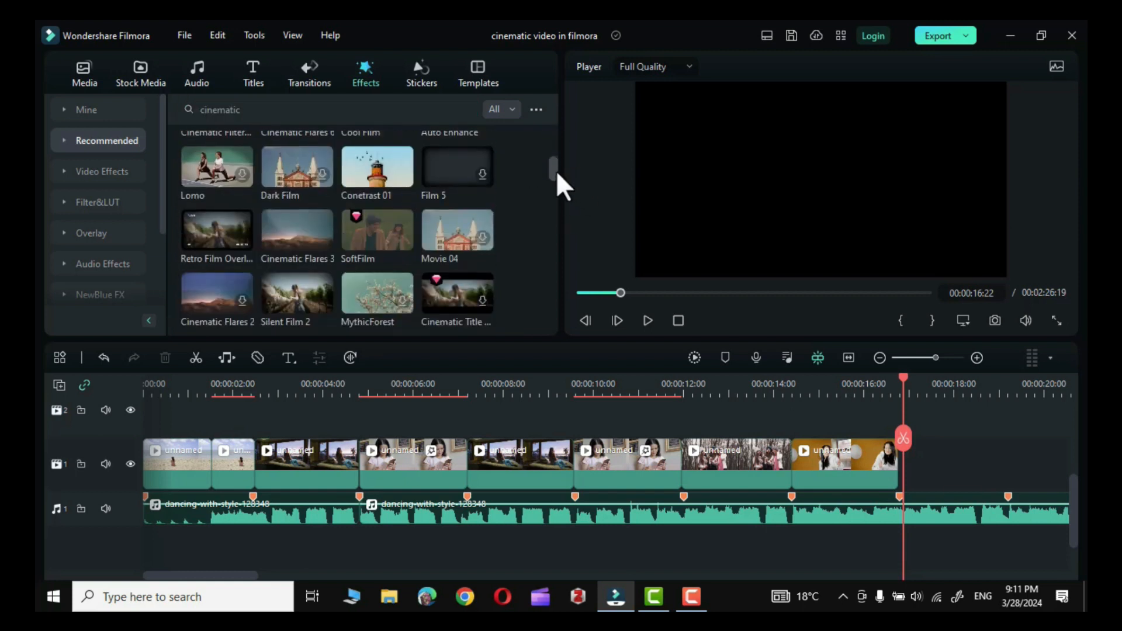